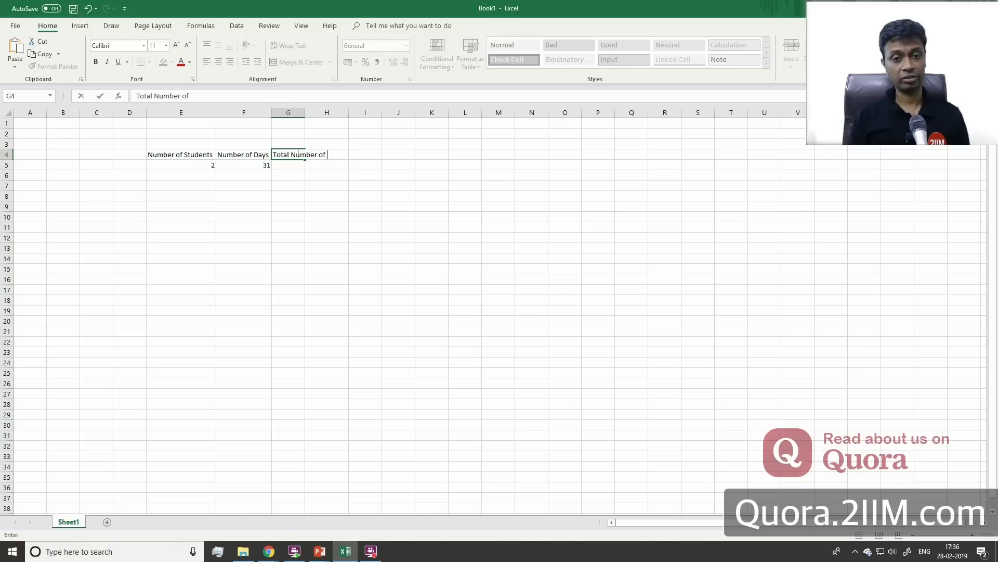
- Finish the G4 heading as "Total Number of possibilities" and fit column G to its width
text(lities)
key(Return)
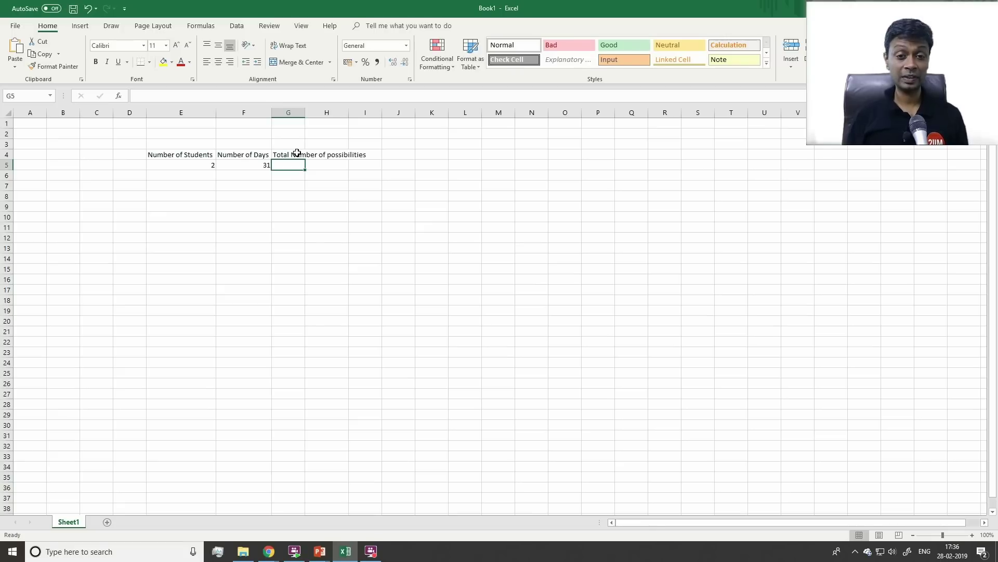
double_click(305, 112)
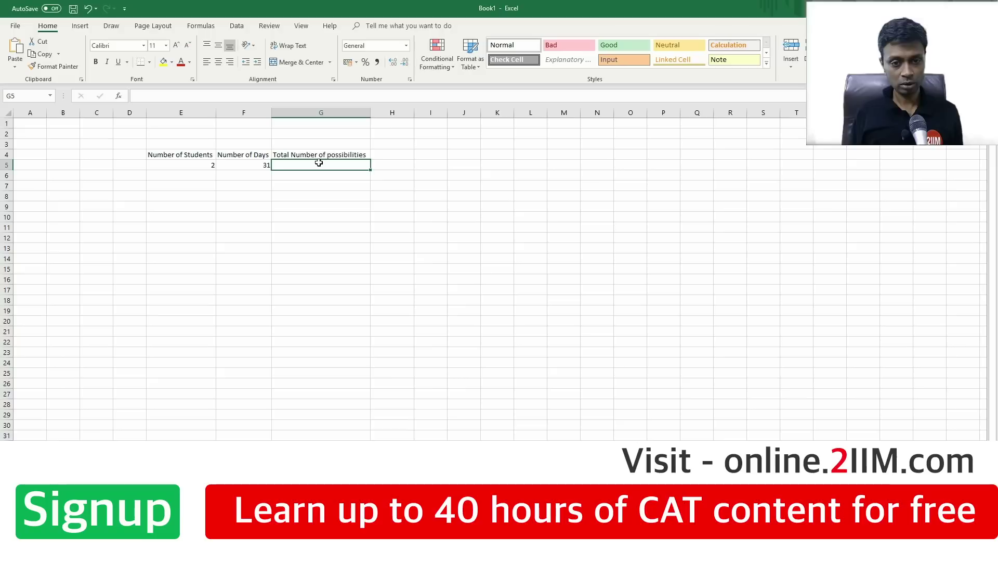
- Calculate the total number of possibilities for two students in G5 as 31*31
text(31 * 31)
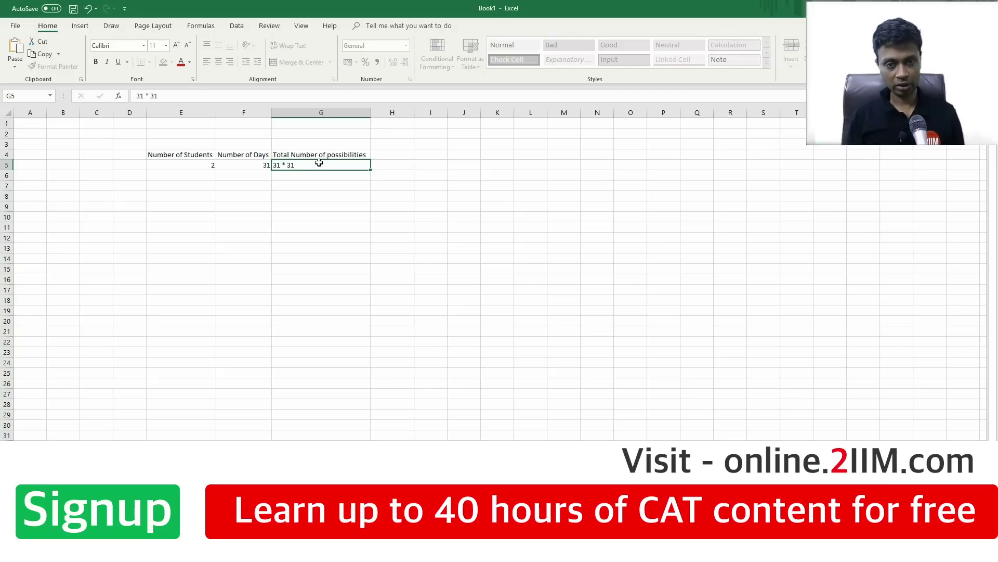
key(Return)
click(320, 163)
text(+31*31)
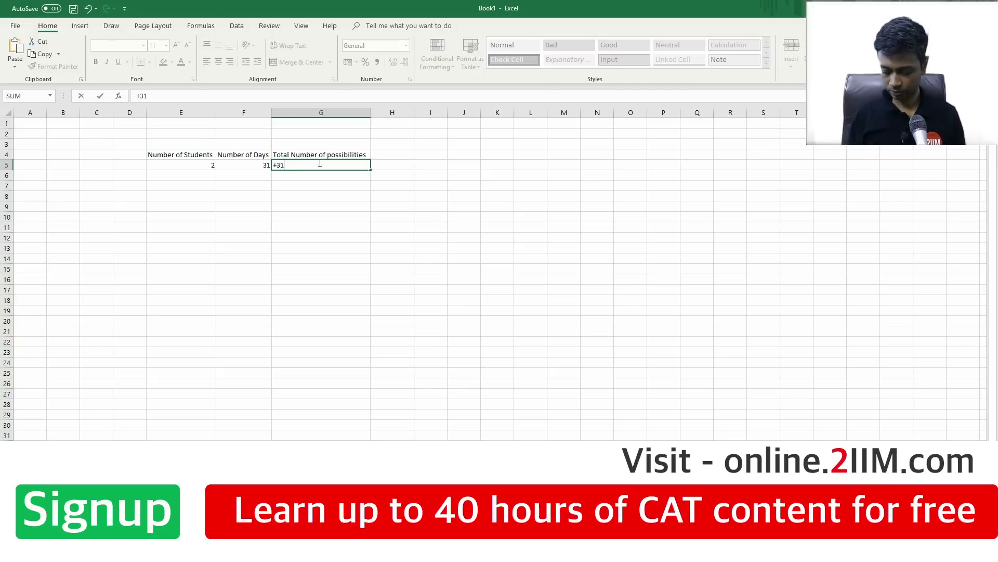
key(Return)
click(319, 163)
- Widen column H and calculate 31*30 in H5
key(Right)
key(Up)
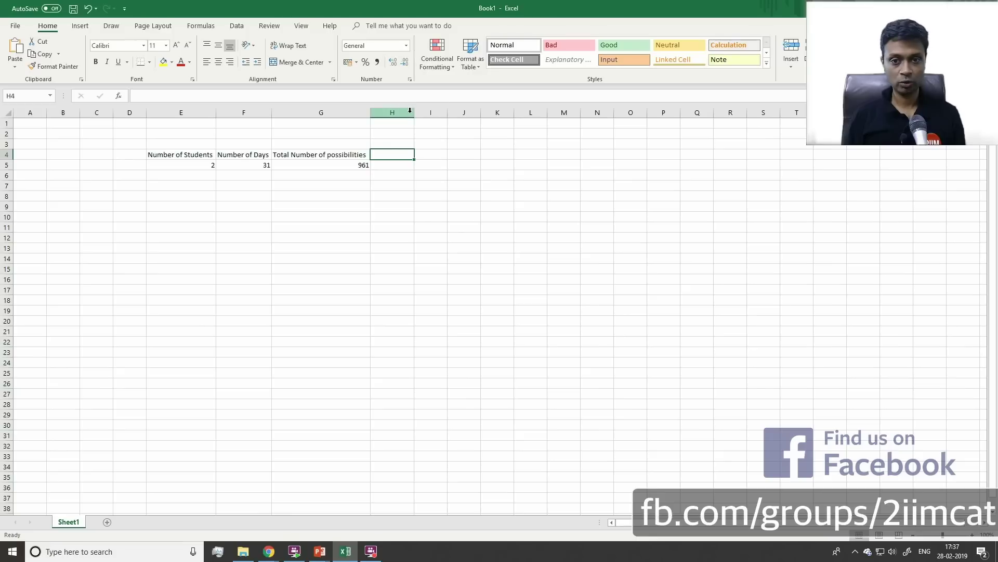
drag(416, 113, 492, 112)
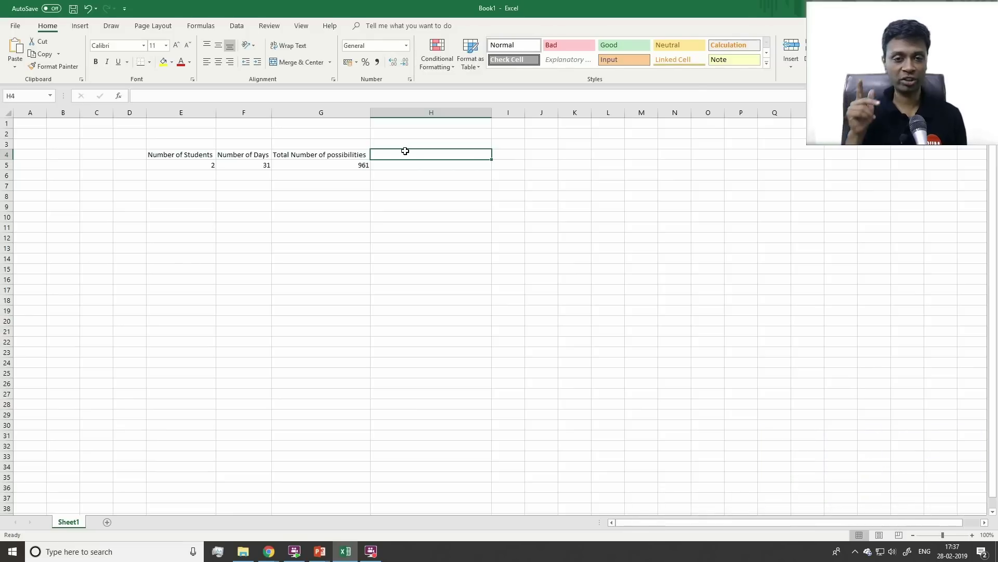
key(Down)
text(+31*)
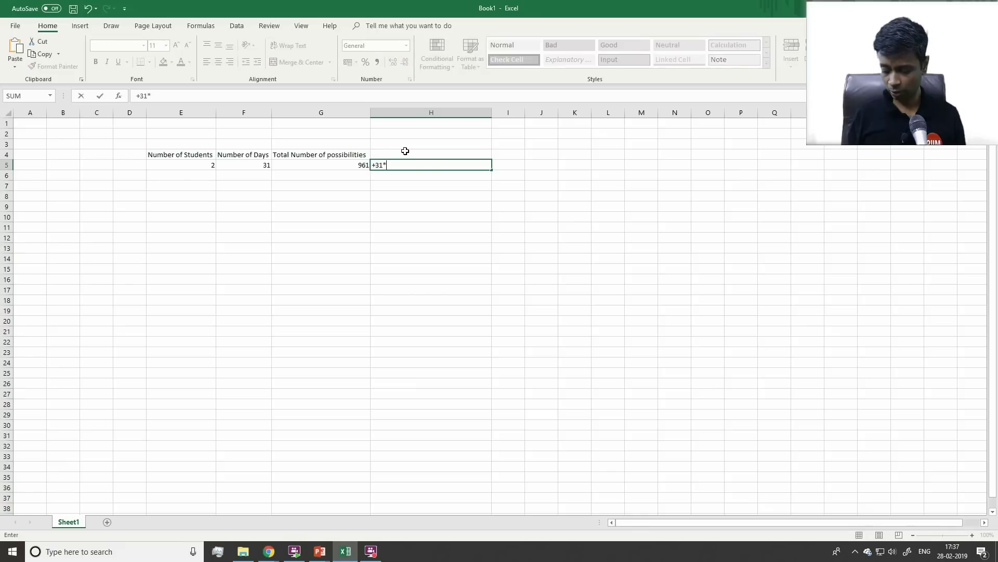
text(30)
key(ctrl+Return)
- Add the heading "Born on different dates" in H4
click(405, 151)
text(Bo)
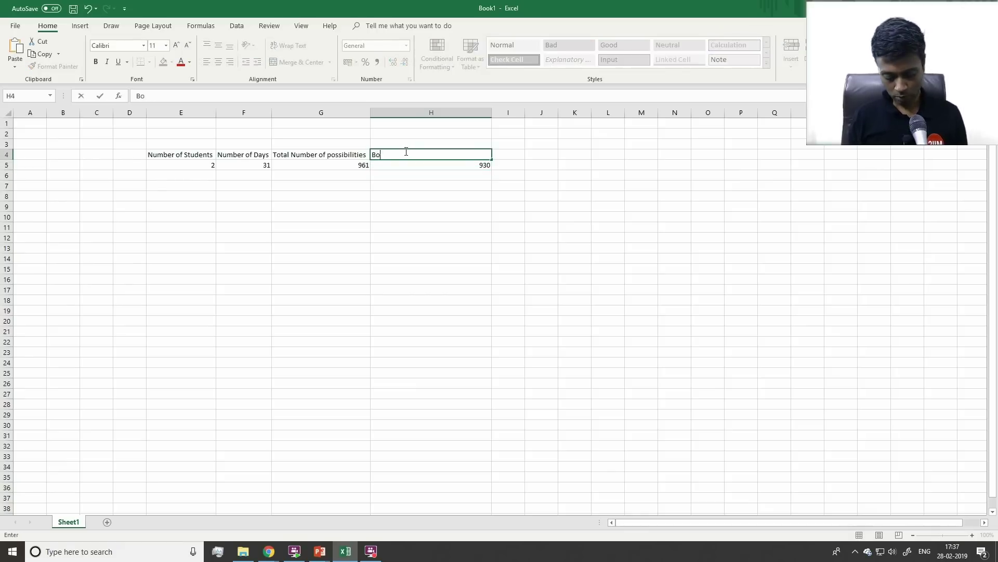
text(rn on different dates)
key(ctrl+Return)
key(Down)
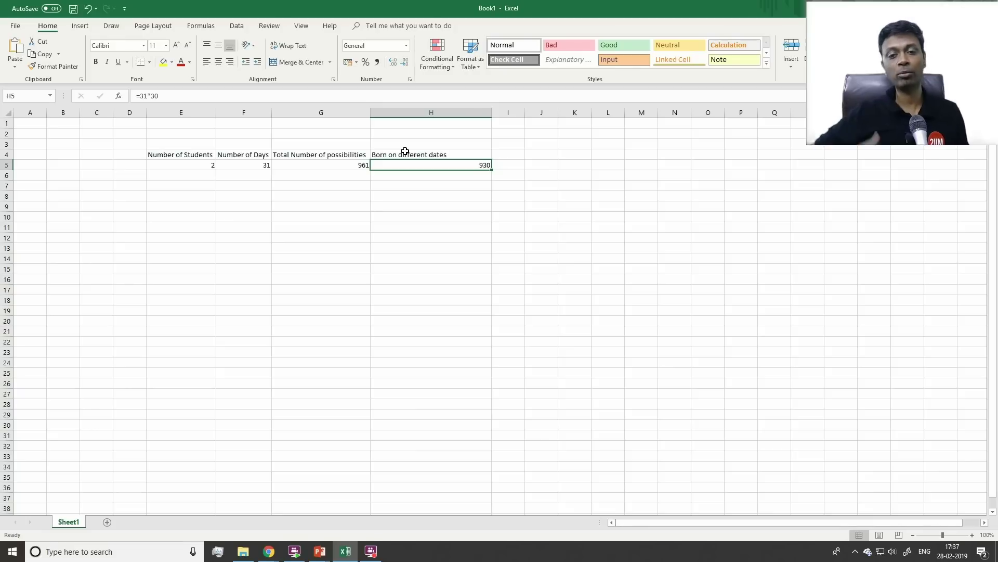
- Add the heading "Probability of birthdays not coinciding" in I4 and fit column I to its width
key(Up)
key(Right)
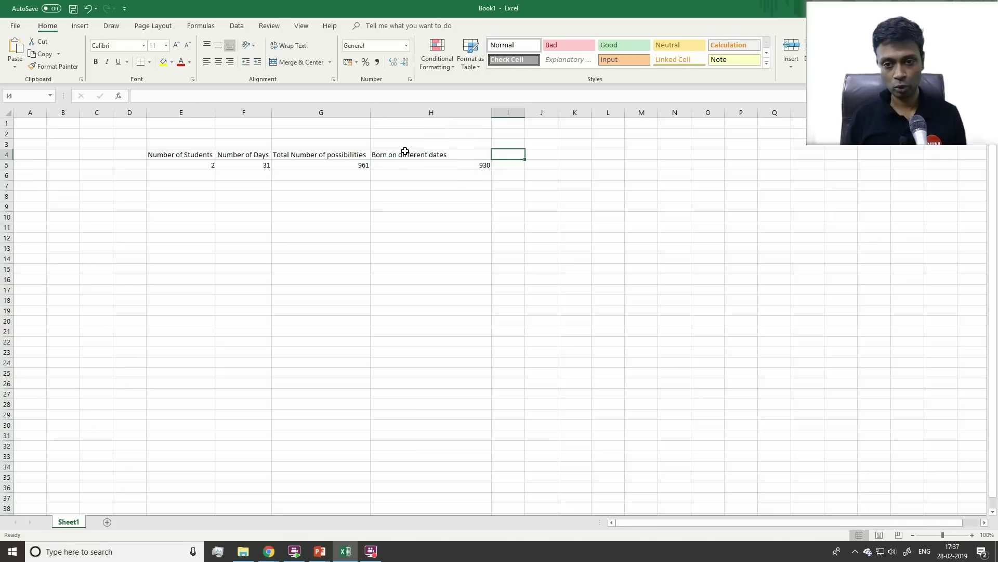
text(Proba)
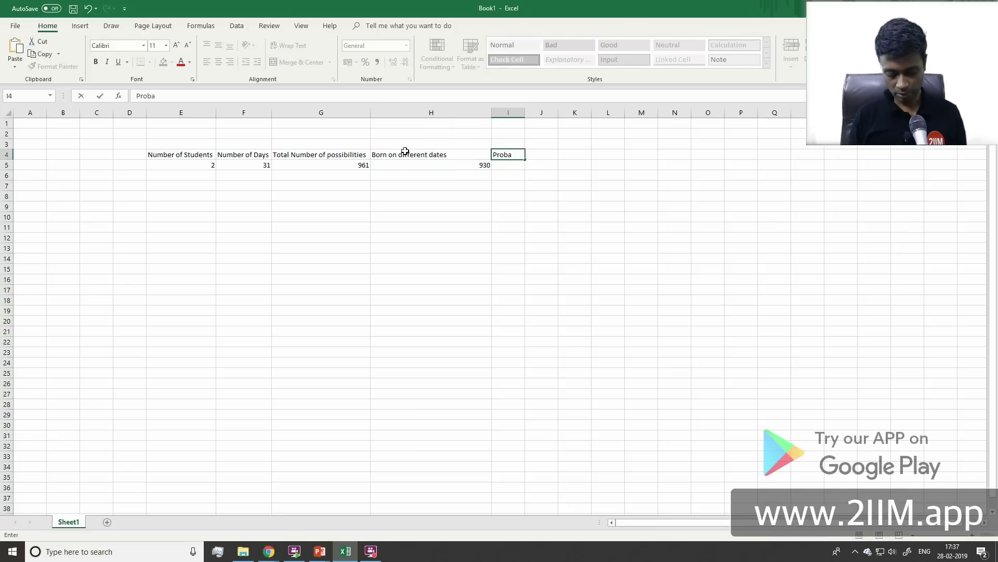
text(bility)
text( of )
text(bior)
text(t)
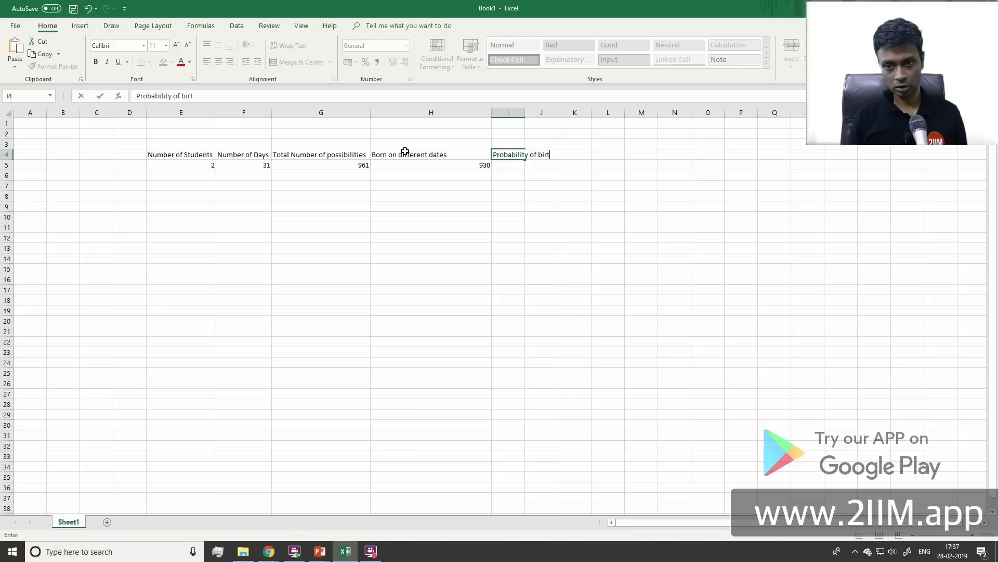
text(hdays not coinciding)
key(Return)
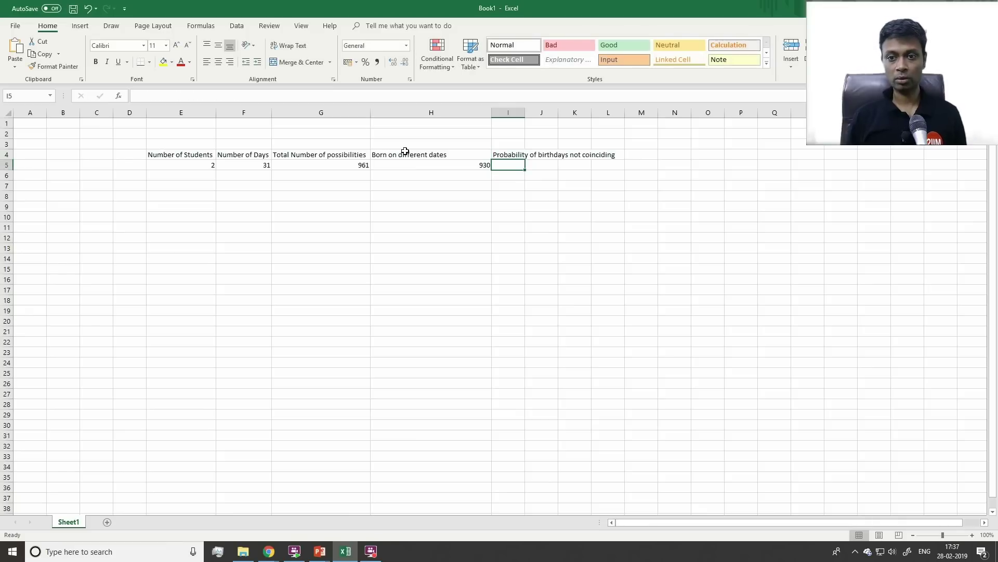
double_click(524, 113)
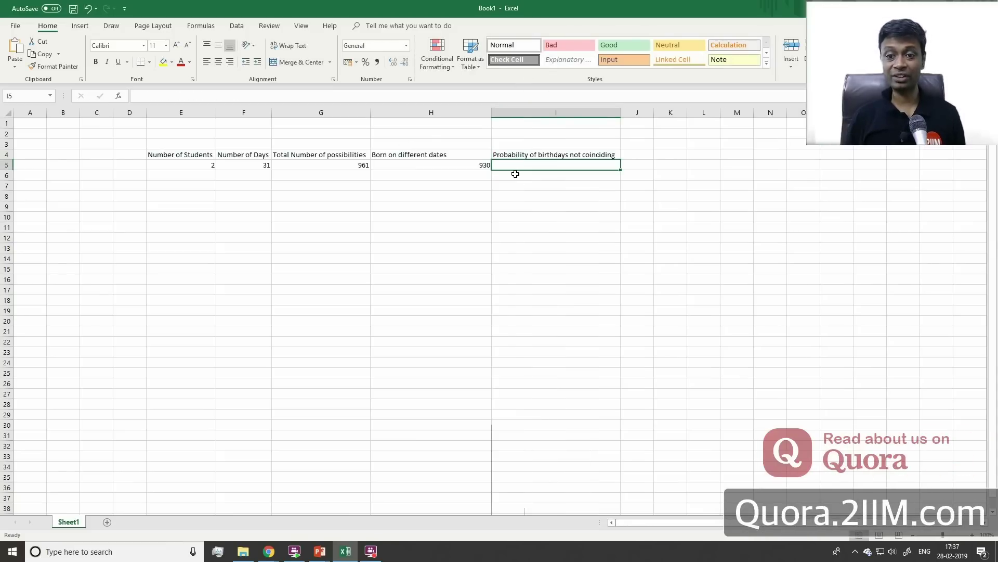
- Calculate the probability of birthdays not coinciding in I5 with the formula =H5/G5
text(=)
key(Left)
text(/)
key(Left)
key(Left)
key(Return)
key(Up)
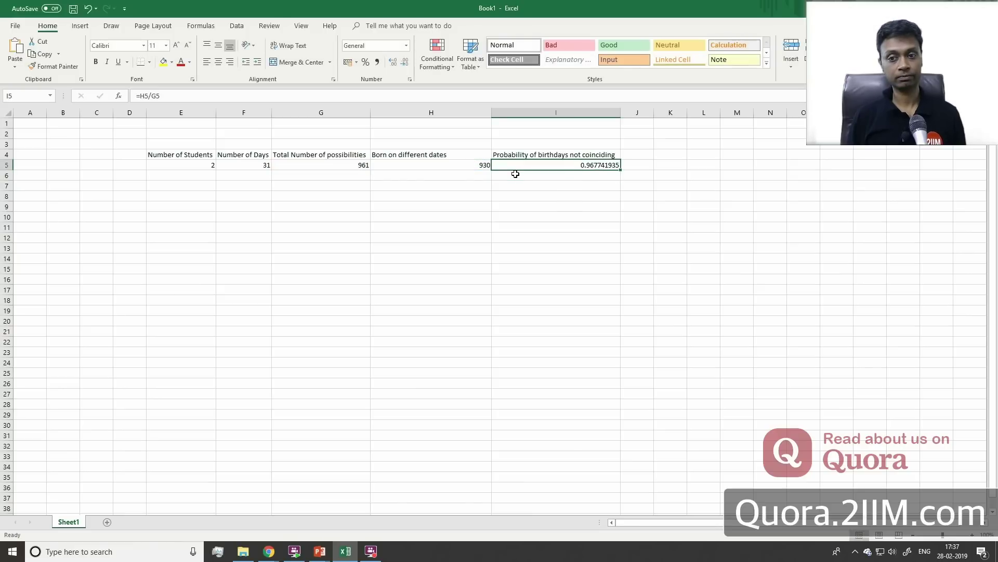
- Add the heading "Probability of birthdays coinciding" in J4 and calculate it in J5 with the formula =1-I5
key(Up)
key(Right)
text(Probab)
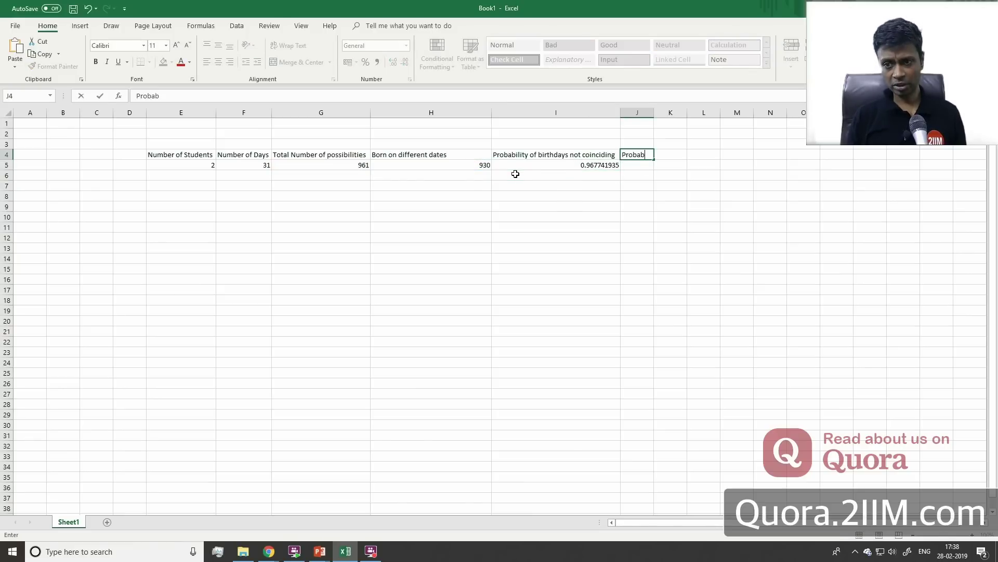
text(ility of bir)
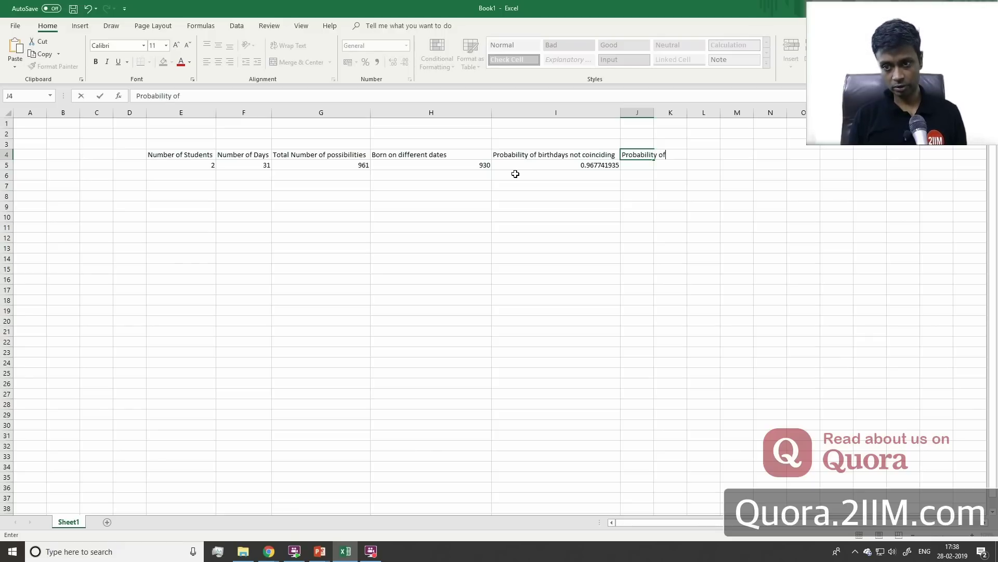
key(BackSpace)
key(BackSpace)
text(irthdays coincin)
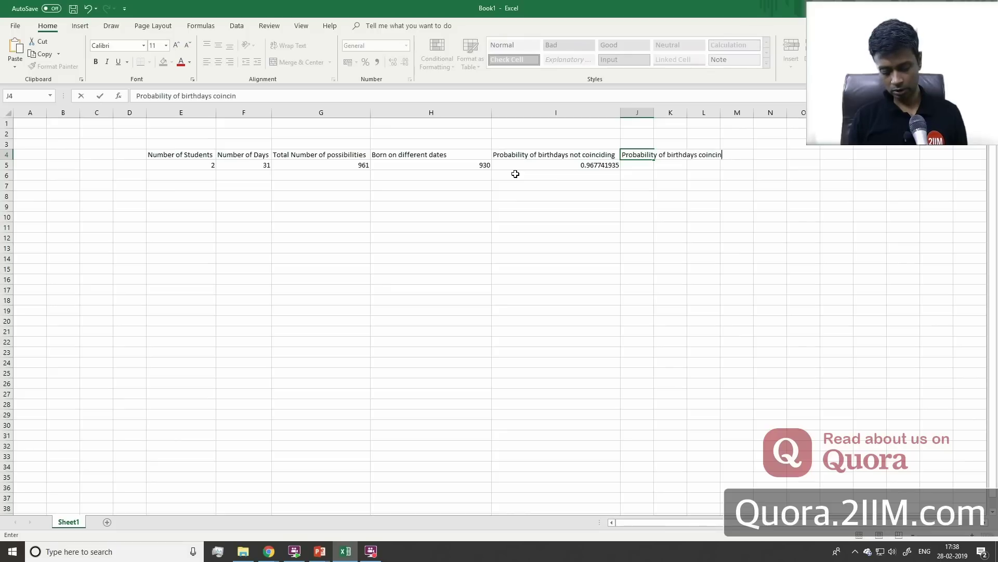
key(BackSpace)
key(BackSpace)
text(iding)
key(Return)
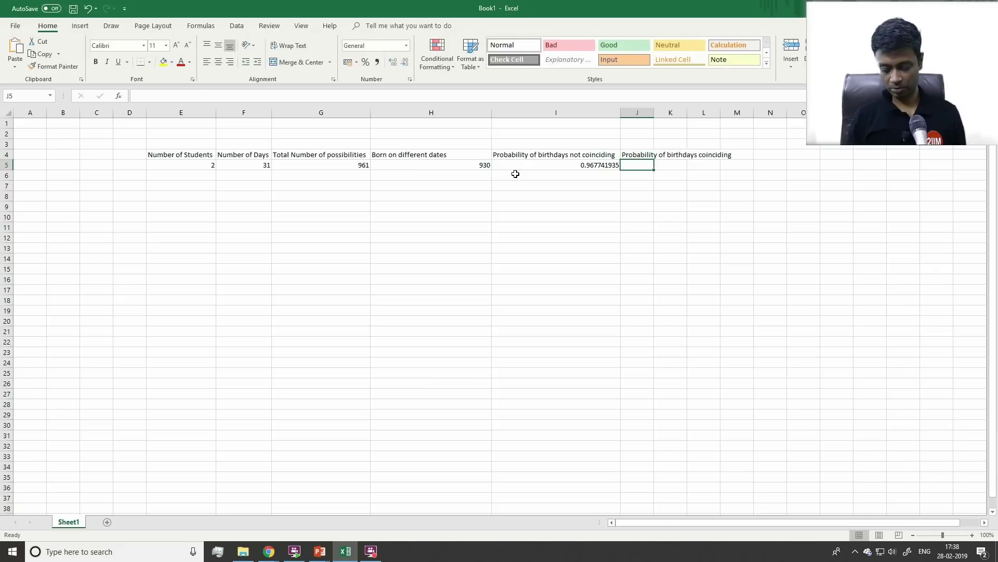
text(=1-I5)
key(ctrl+Return)
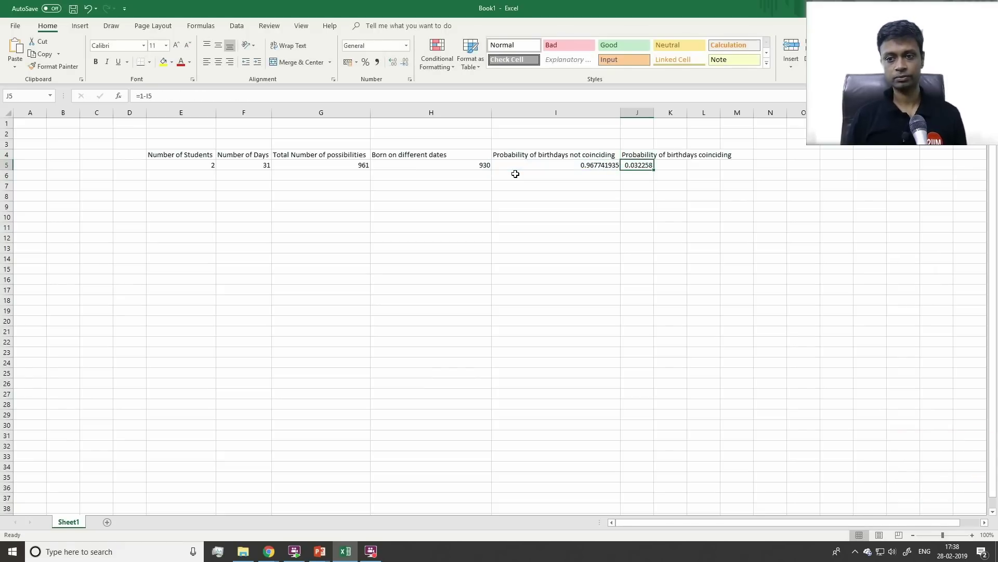
- Fit the width of column H to its heading "Born on different dates"
key(Left)
key(Left)
key(Left)
key(Left)
key(Left)
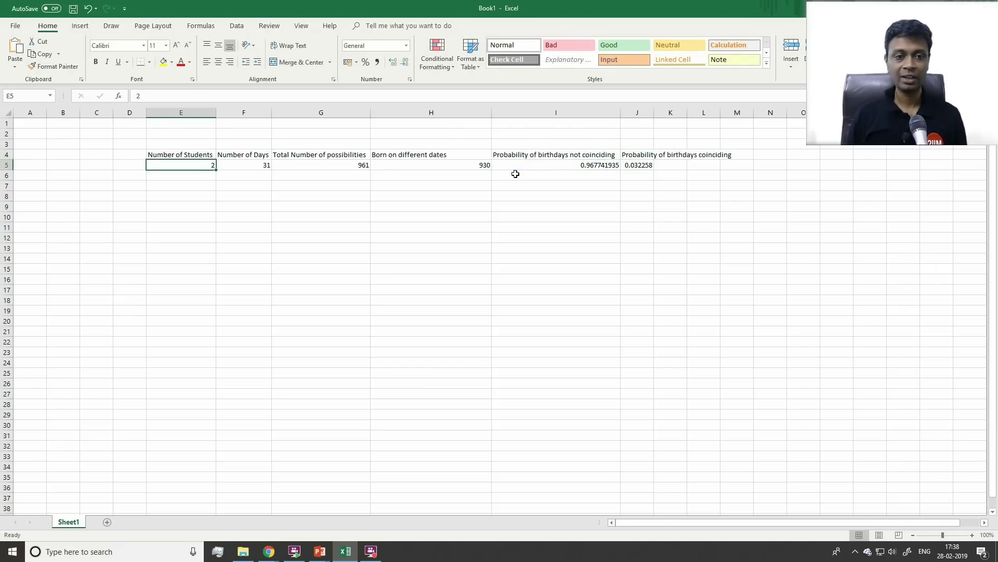
key(Right)
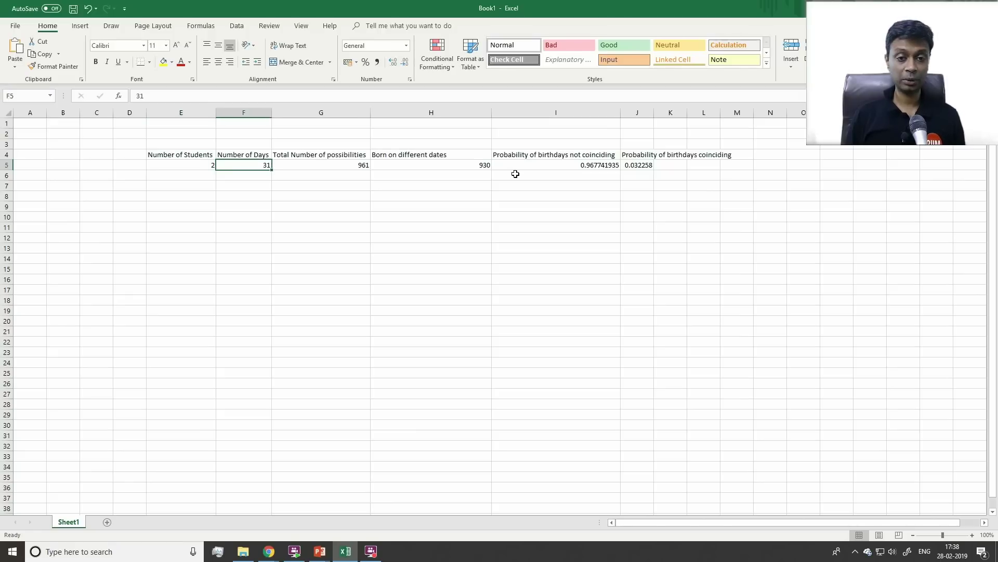
key(Right)
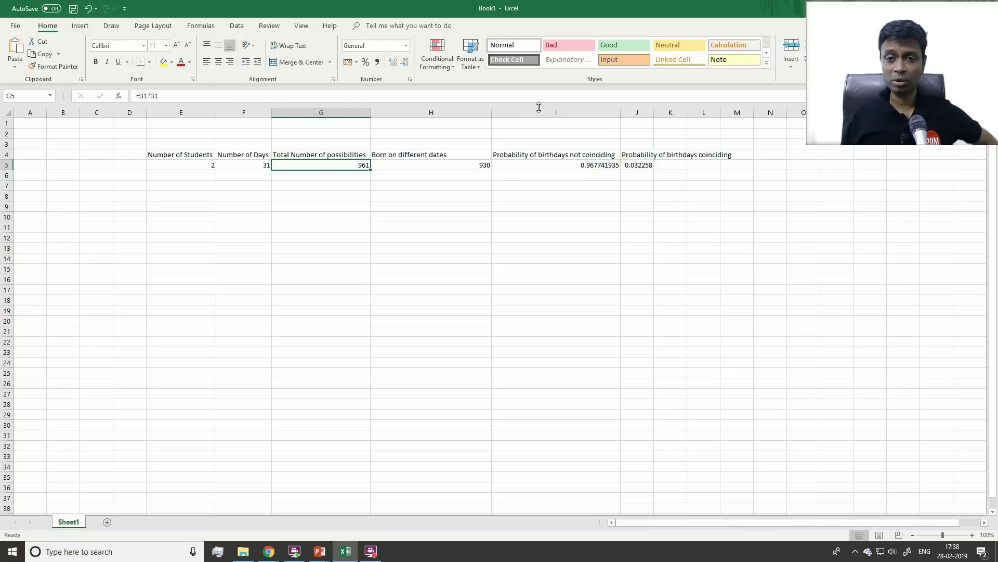
double_click(492, 111)
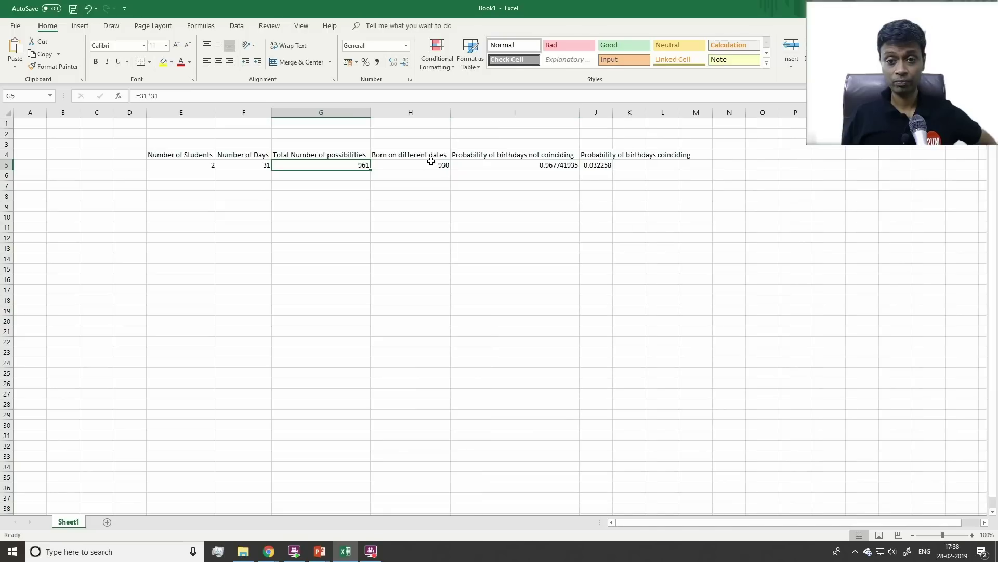
- Examine the formulas for total possibilities, different dates and the probabilities in G5 to J5
click(432, 164)
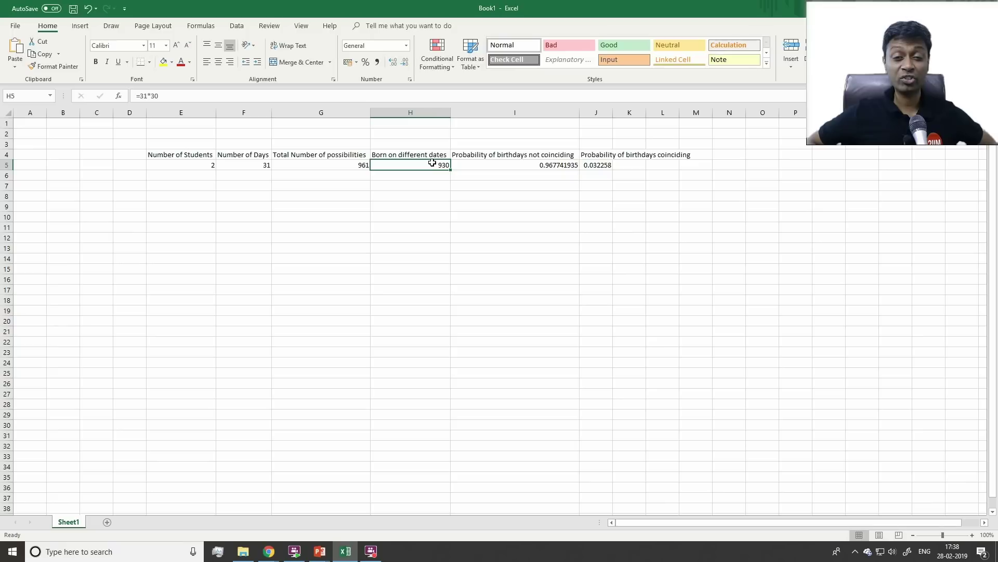
key(Left)
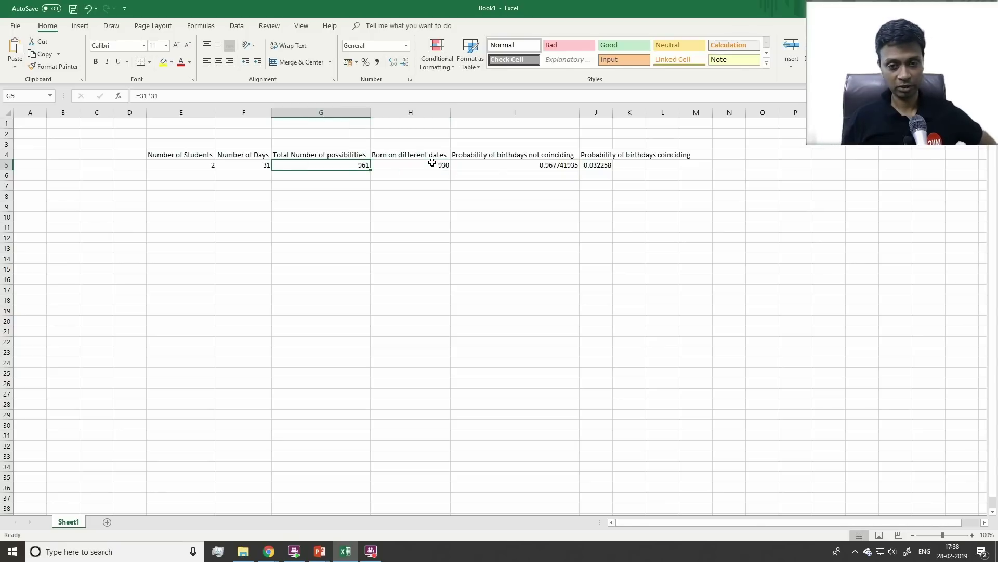
click(433, 163)
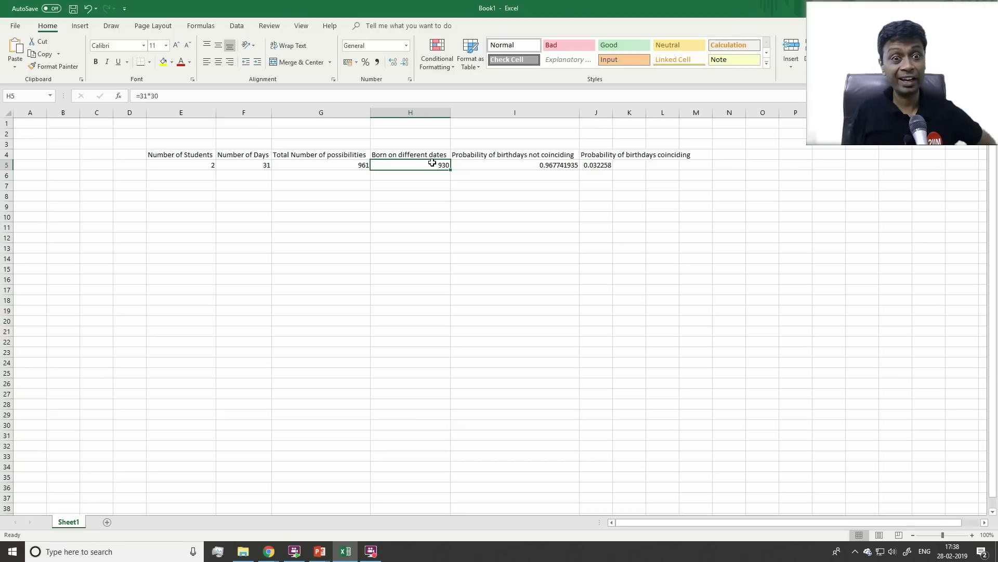
key(Right)
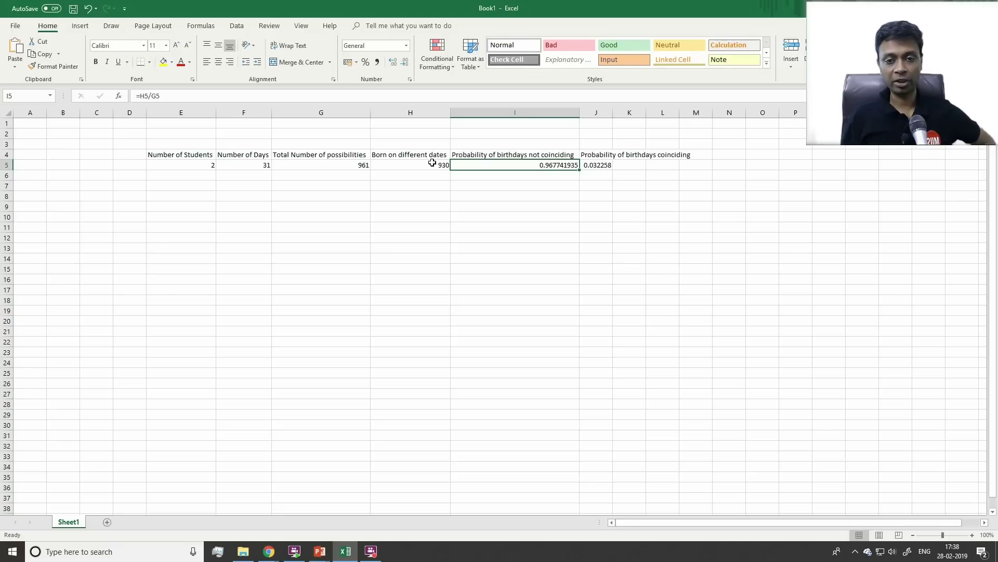
key(Left)
key(Left)
key(Right)
key(Right)
key(Right)
- Calculate 30/31 in the spare cell I7 as a check on I5, and clear the cell
key(Down)
key(Left)
key(Down)
text(+30/31)
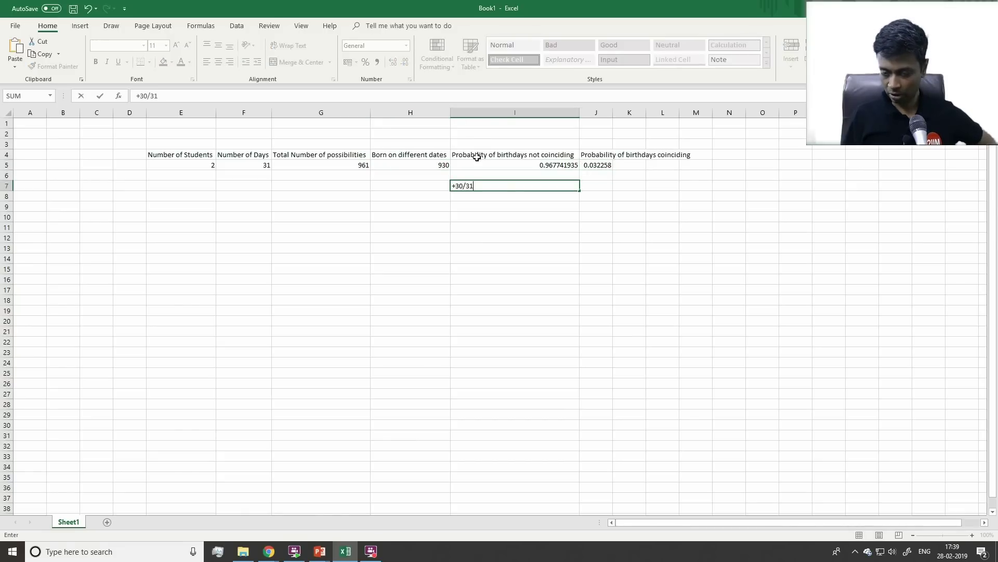
key(ctrl+Return)
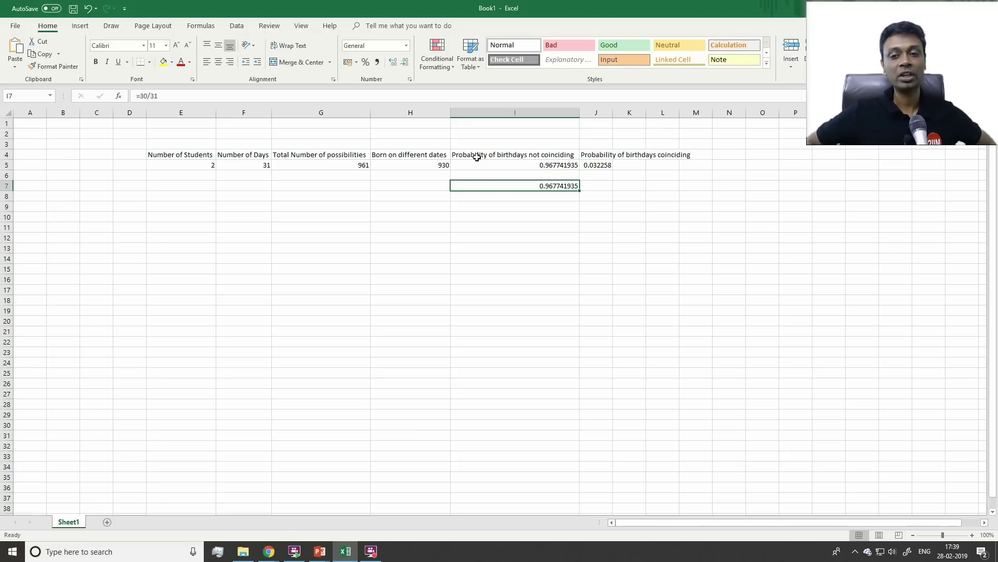
key(Up)
key(Up)
key(Down)
key(Down)
key(Delete)
- Examine the row 5 entries from the probability of birthdays not coinciding back to the number of students
key(Up)
key(Up)
key(Left)
key(Left)
key(Right)
key(Right)
key(Left)
key(Left)
key(Left)
key(Left)
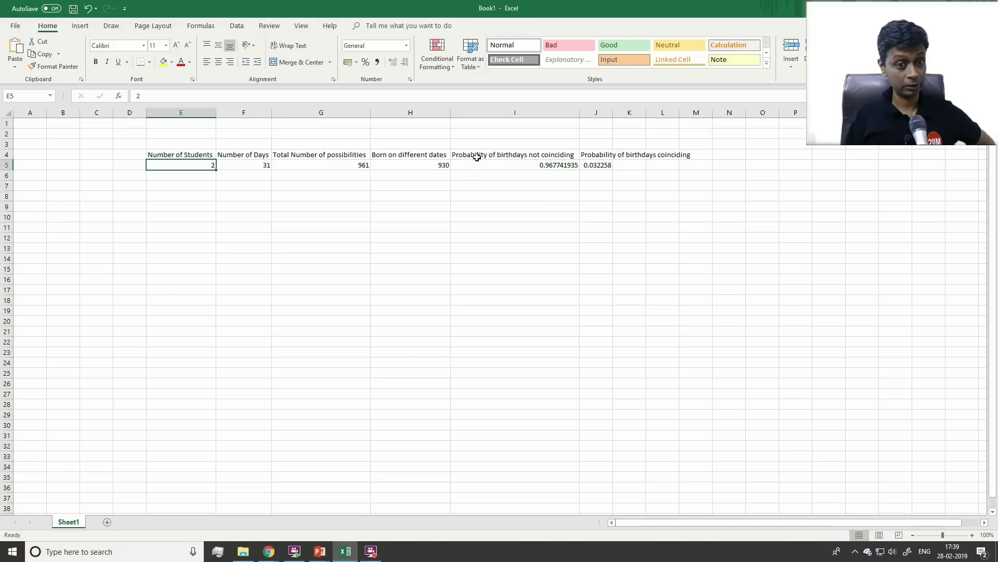
key(Right)
key(Left)
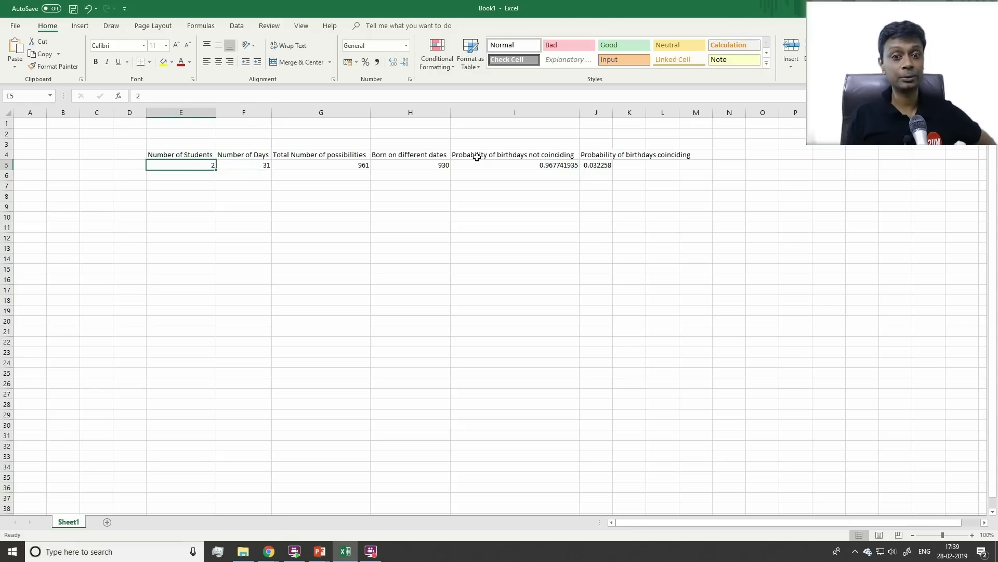
- Set the number of students in E5 to 3
key(Right)
key(Left)
text(3)
key(Return)
- Replace the total number of possibilities in G5 with the formula =F5^E5, raising the days to the number of students
key(Up)
key(Right)
key(Right)
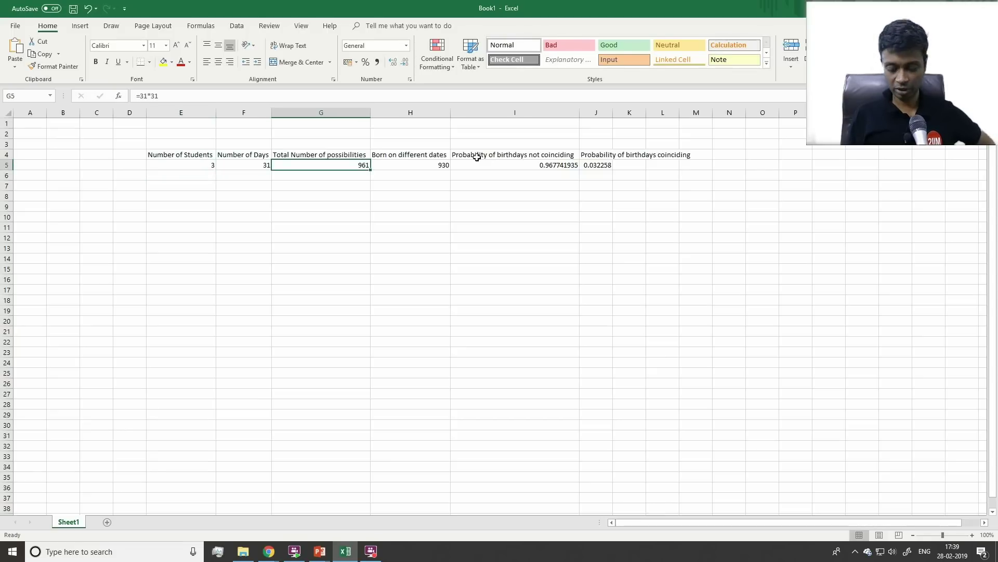
text(=)
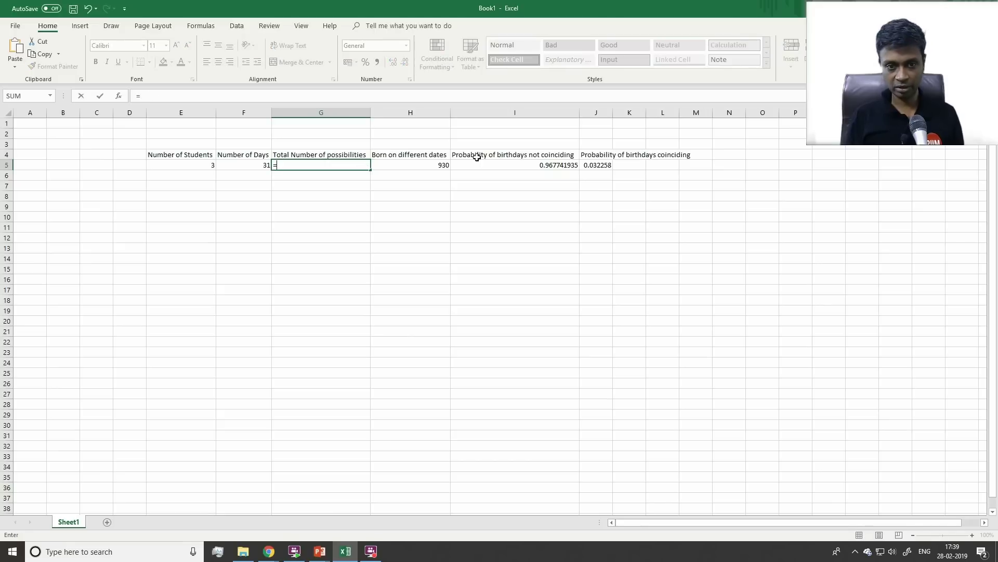
key(Left)
text(^)
key(Left)
key(Left)
key(Return)
key(Up)
key(Right)
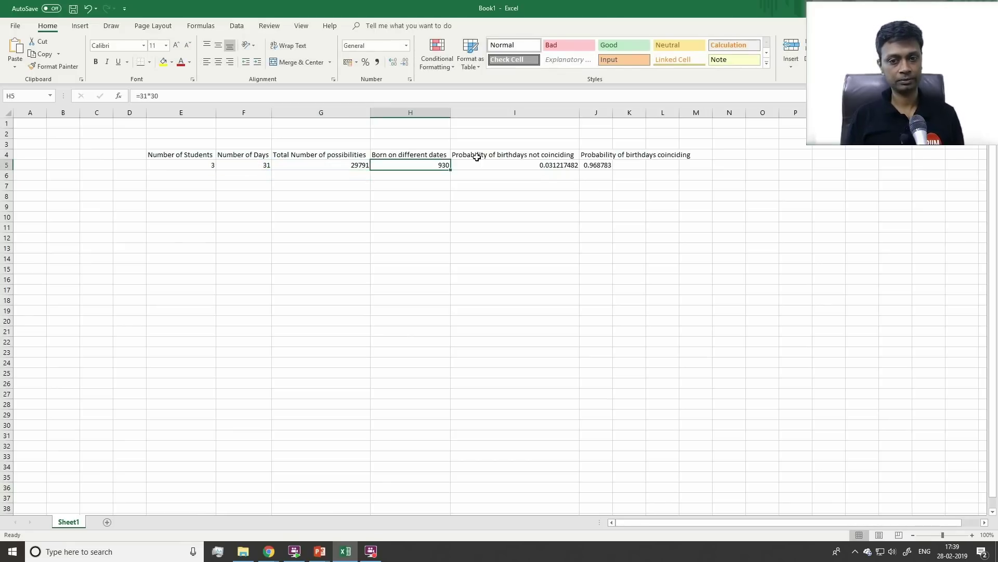
- Replace the count of students born on different dates in H5 with the formula =PERMUT(F5,E5)
key(F2)
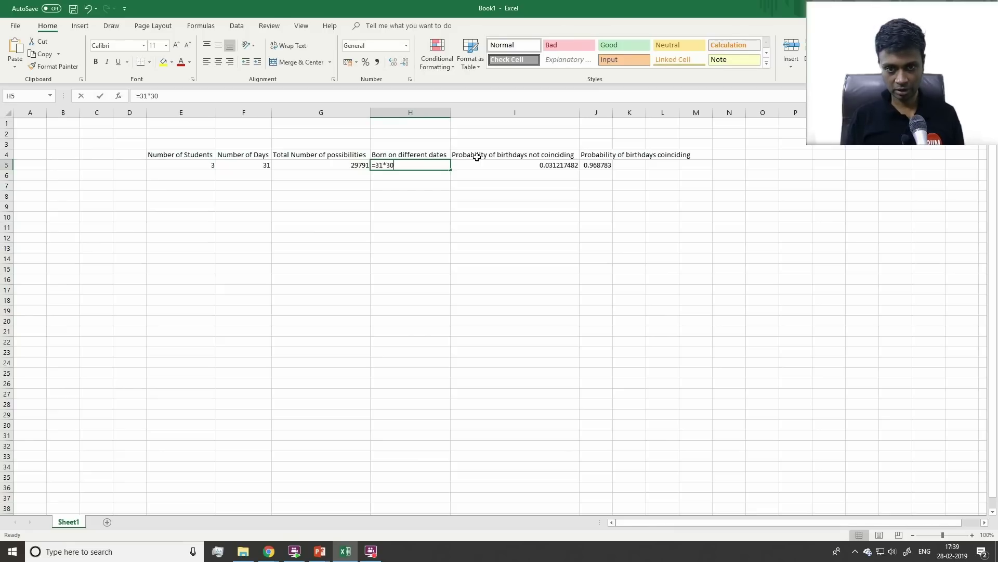
key(BackSpace)
key(BackSpace)
key(BackSpace)
key(BackSpace)
key(BackSpace)
text(perm)
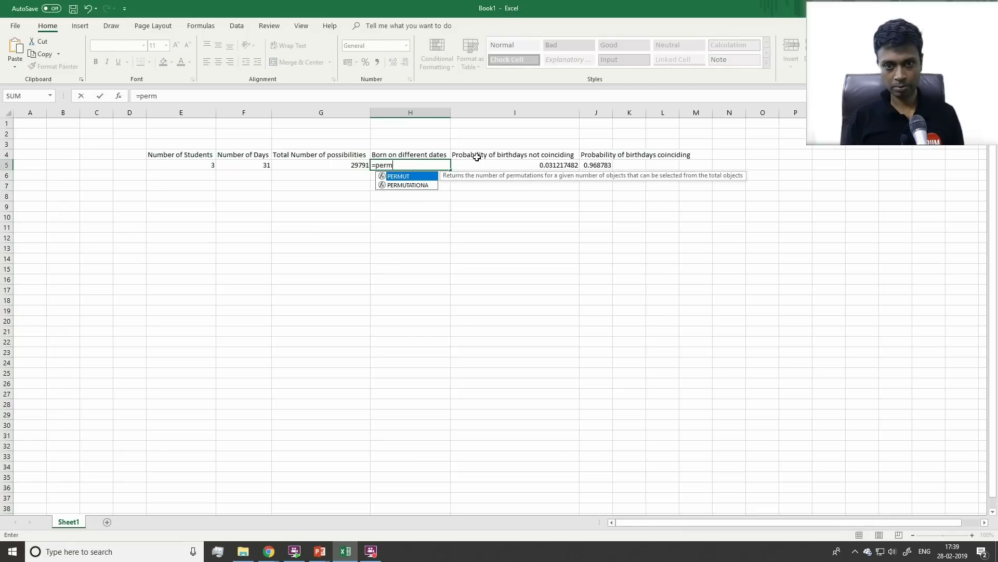
text(ut)
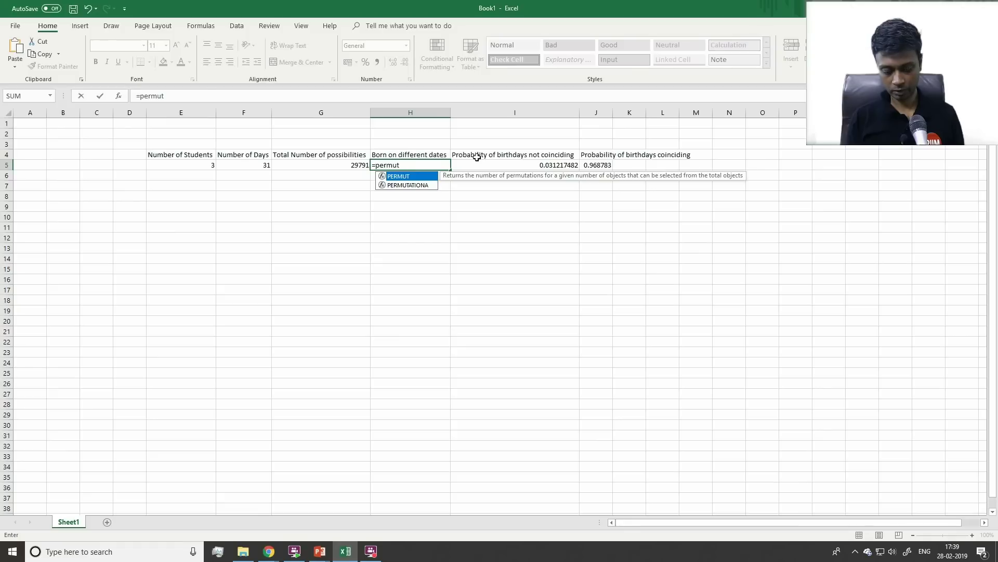
text(()
key(Left)
key(Left)
text(,)
key(Left)
key(Left)
key(Left)
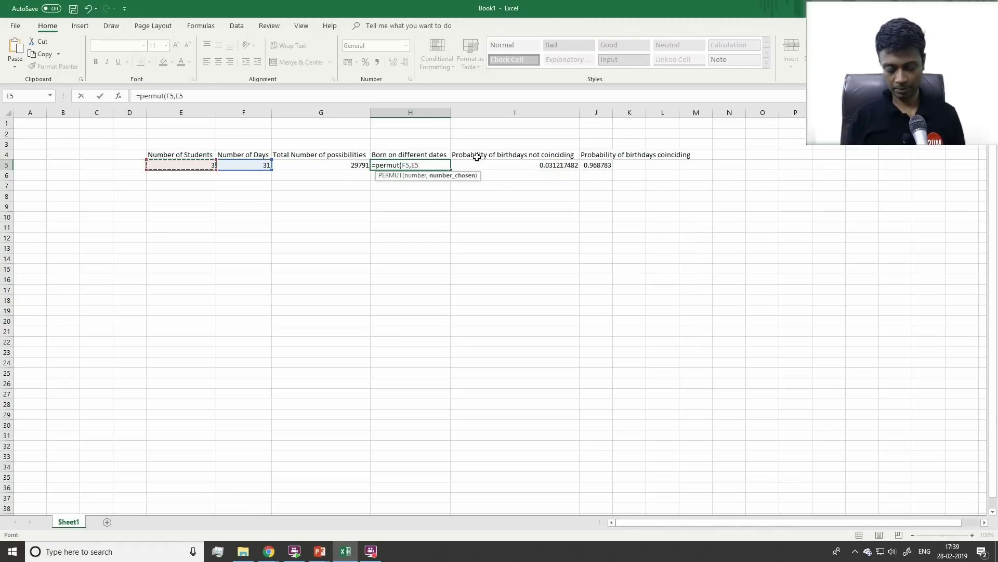
key(Return)
- Examine the row 5 entries for total possibilities, different birth dates and the two probabilities
key(Up)
key(Right)
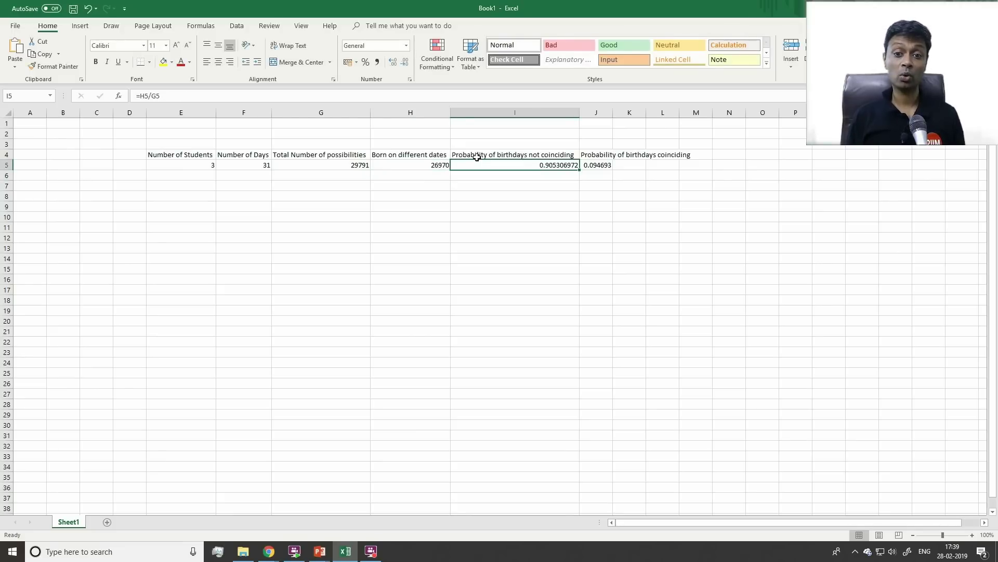
key(Left)
key(Left)
key(Right)
key(Left)
key(Right)
key(Right)
key(Right)
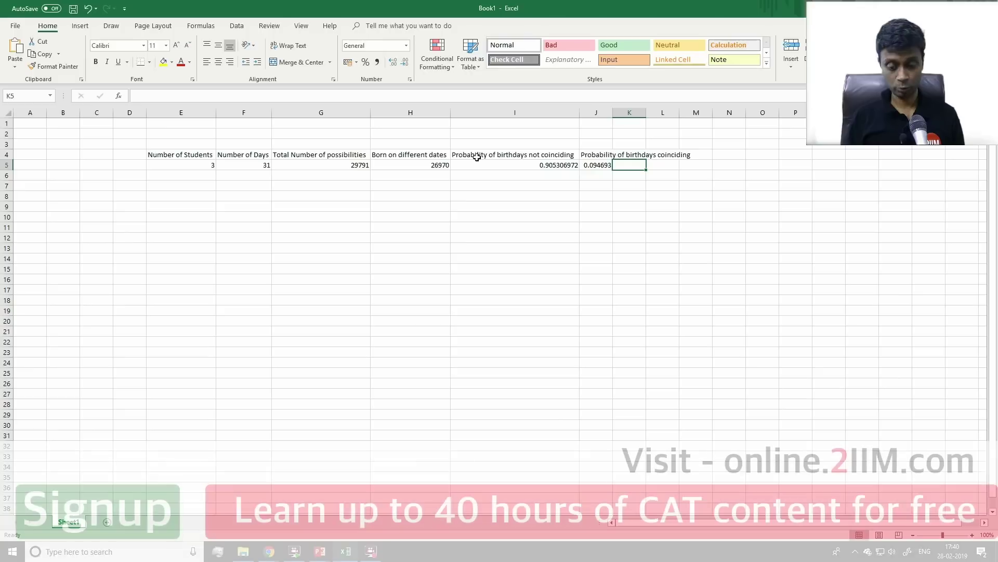
- Reference the coinciding probability in J2 with the formula =J5 and format the cell as a percentage
key(Up)
key(Up)
key(Up)
text(=)
key(Down)
key(Down)
key(Down)
key(ctrl+Return)
key(ctrl+shift+5)
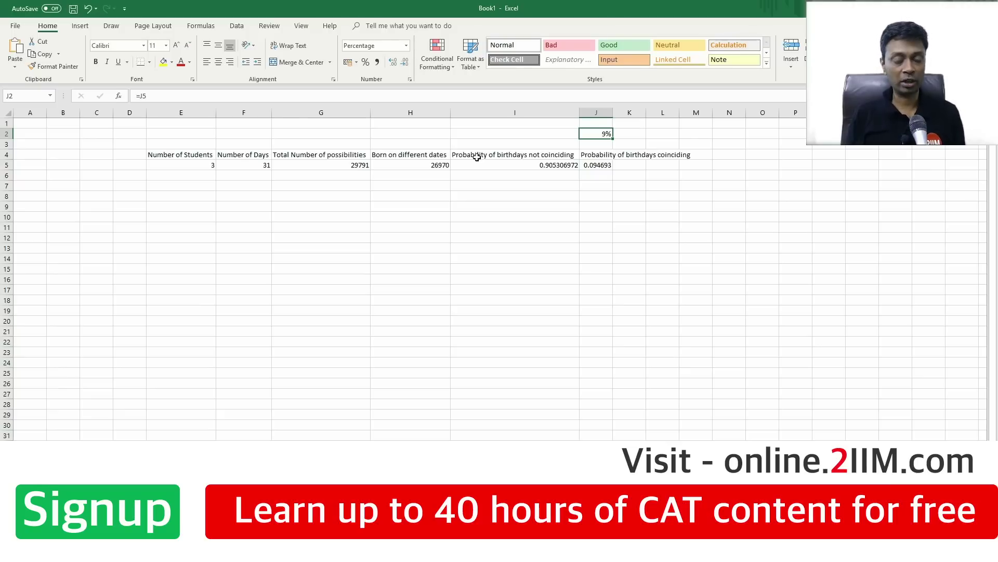
- Set the number of students in E5 to 4
key(Left)
key(Left)
key(Left)
key(Left)
key(Left)
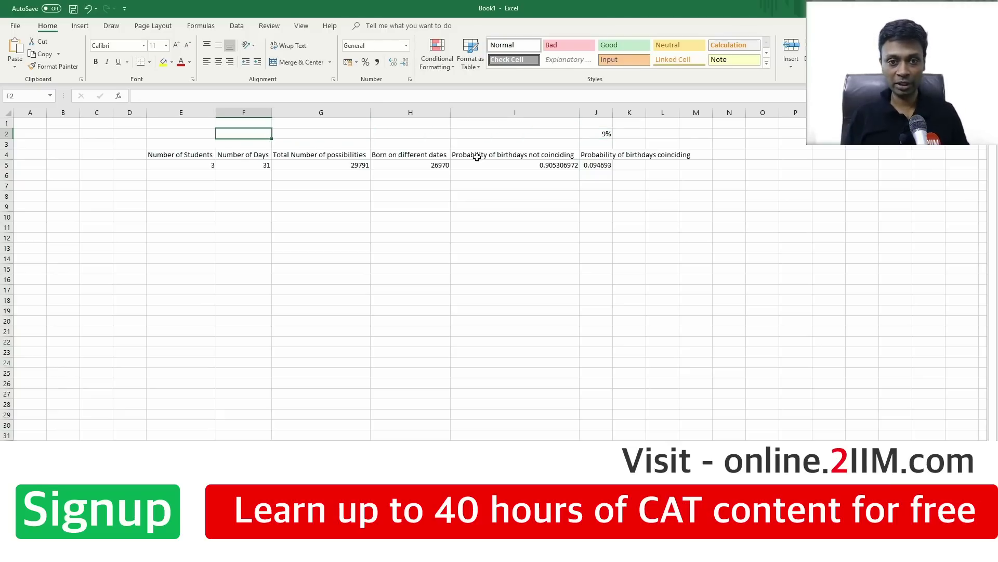
key(Down)
key(Down)
key(Down)
text(4)
key(Return)
key(Up)
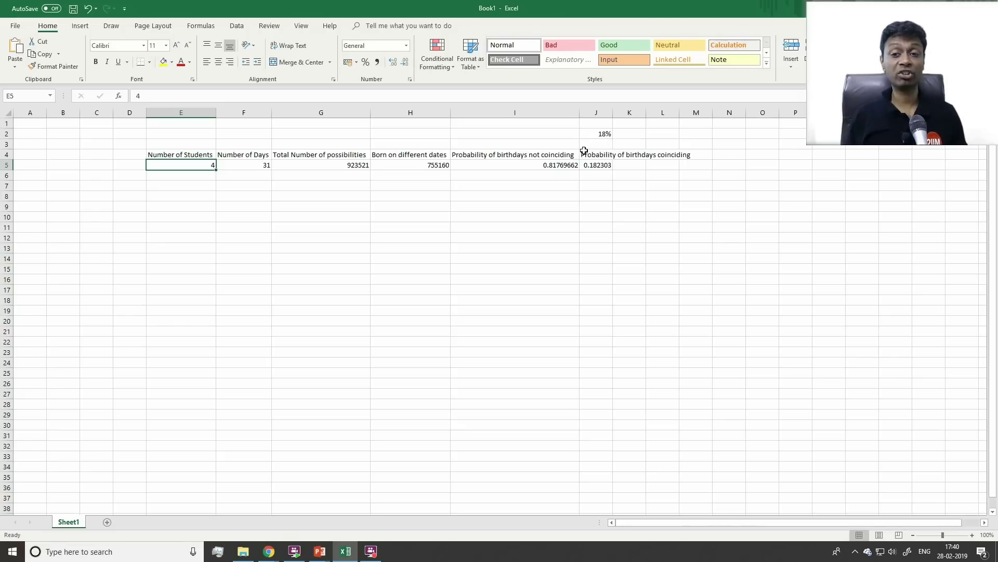
- Try 5, 6 and 7 in turn as the number of students in E5
text(5)
key(Return)
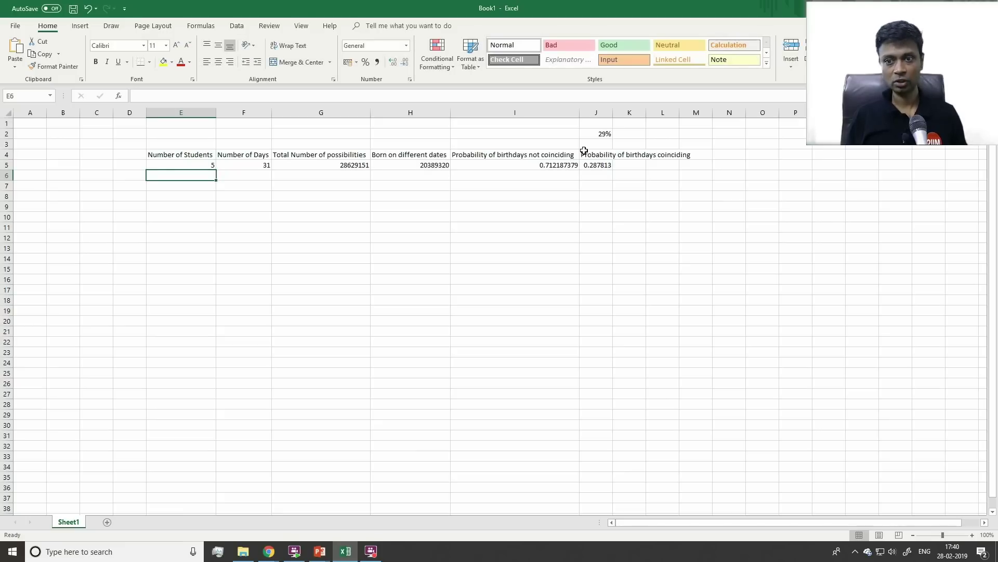
key(Up)
text(6)
key(Return)
key(Up)
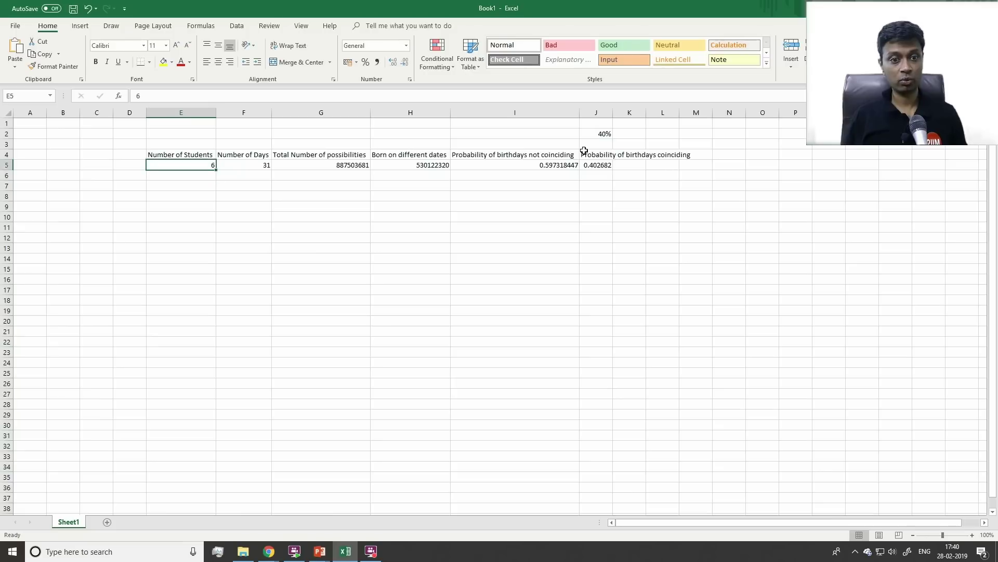
text(7)
key(Return)
key(Up)
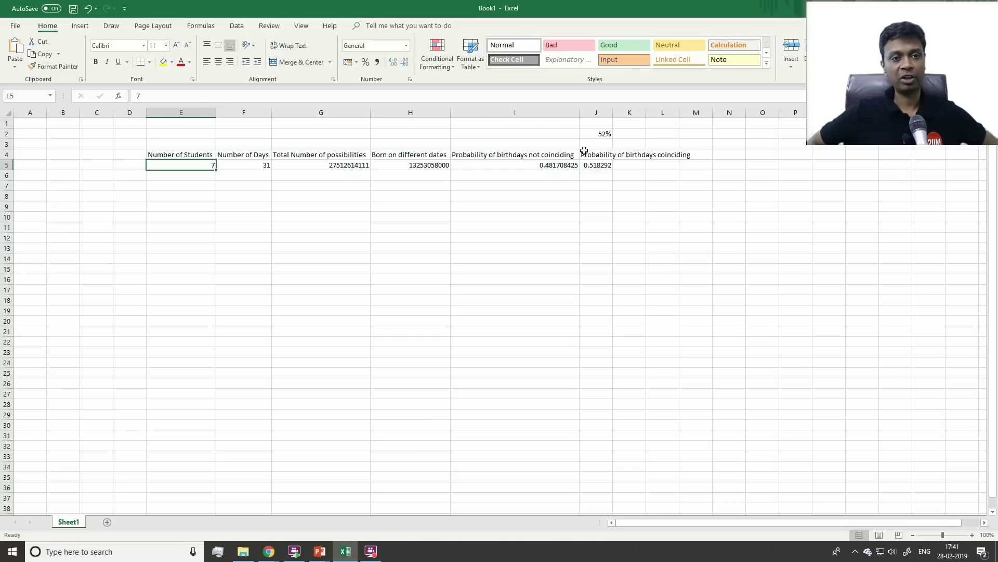
- Set the number of days in F5 to 365
key(Right)
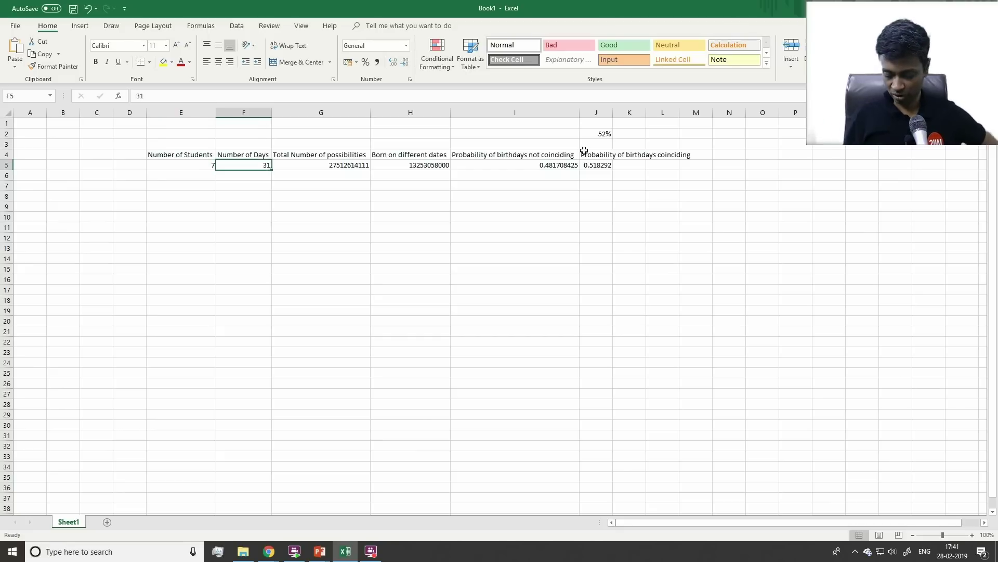
text(365)
key(Return)
key(Up)
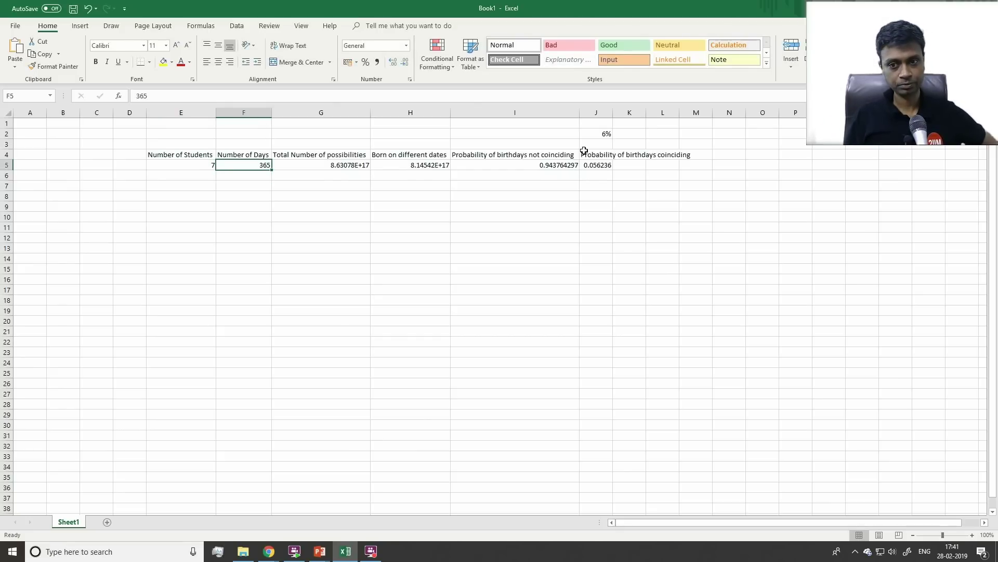
- Examine the recalculated row 5 entries from the number of students to the probability of birthdays coinciding
key(Left)
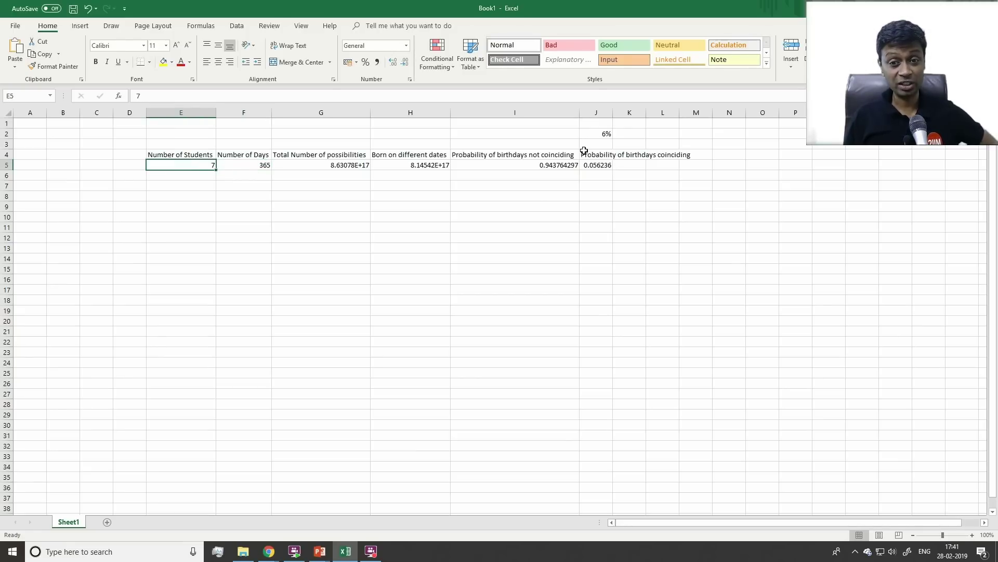
key(Right)
key(Right)
key(Right)
key(Right)
key(Right)
key(Left)
key(Left)
key(Left)
key(Left)
key(Left)
- Try 8, 9 and 10 in turn as the number of students in E5 for the 365-day year
text(8)
key(Return)
key(Up)
text(9)
key(Return)
key(Up)
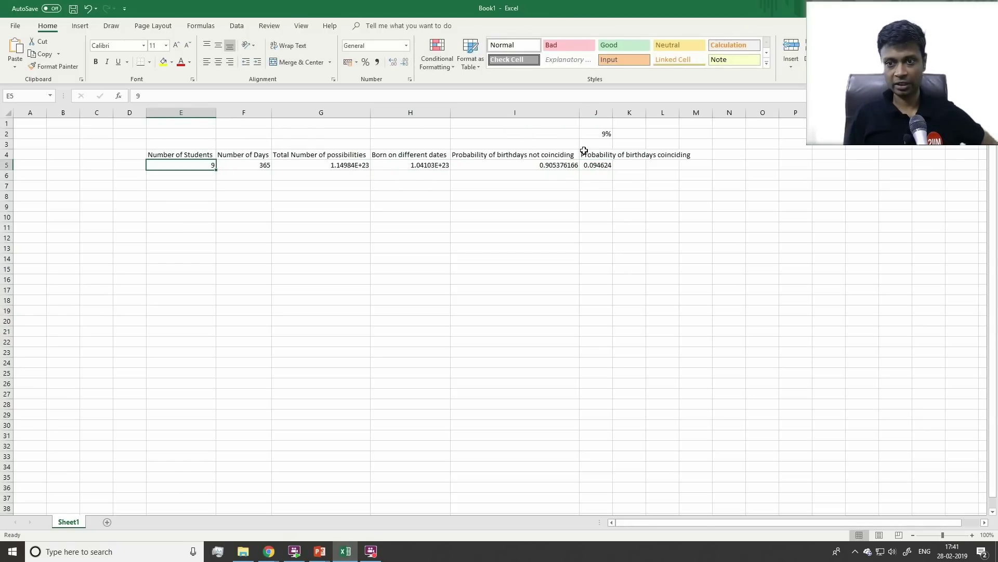
text(10)
key(Return)
key(Up)
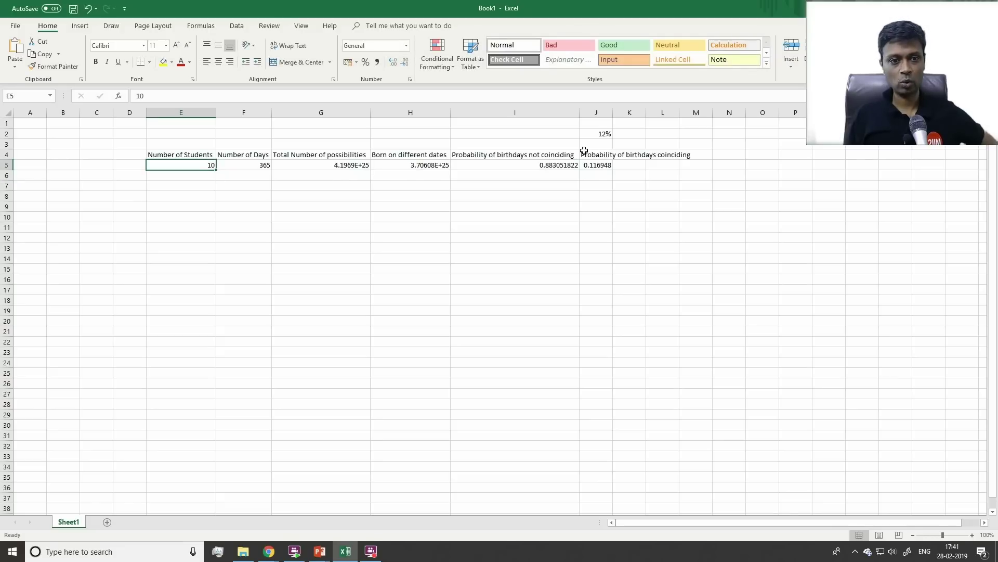
- Test larger groups by entering 15, 20 and 25 in turn as the number of students in E5
text(15)
key(Return)
key(Up)
text(20)
key(Return)
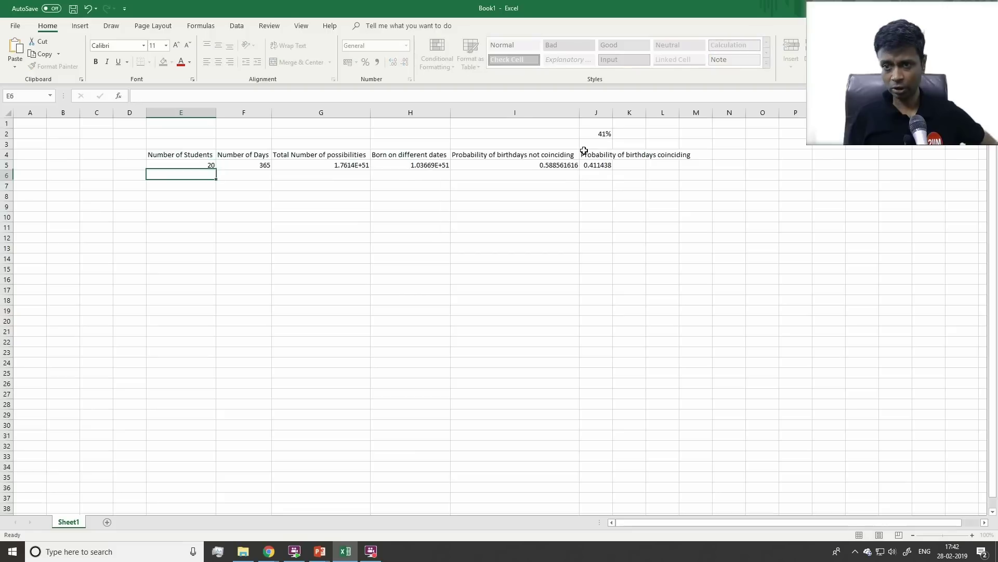
key(Up)
text(25)
key(Return)
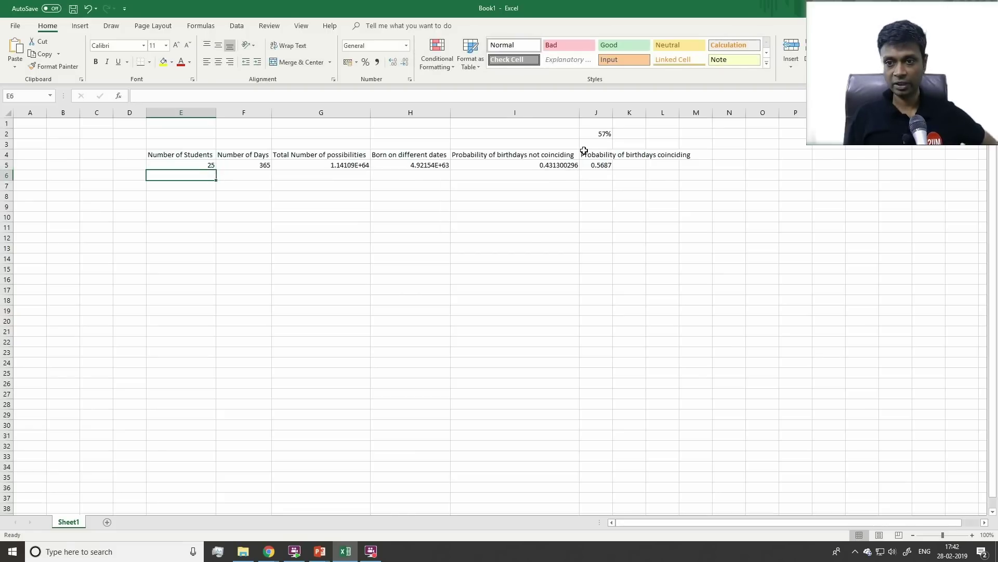
- Try 22 as the number of students in E5, and set it to 23
key(Up)
text(22)
key(Return)
key(Up)
text(23)
key(Return)
key(Up)
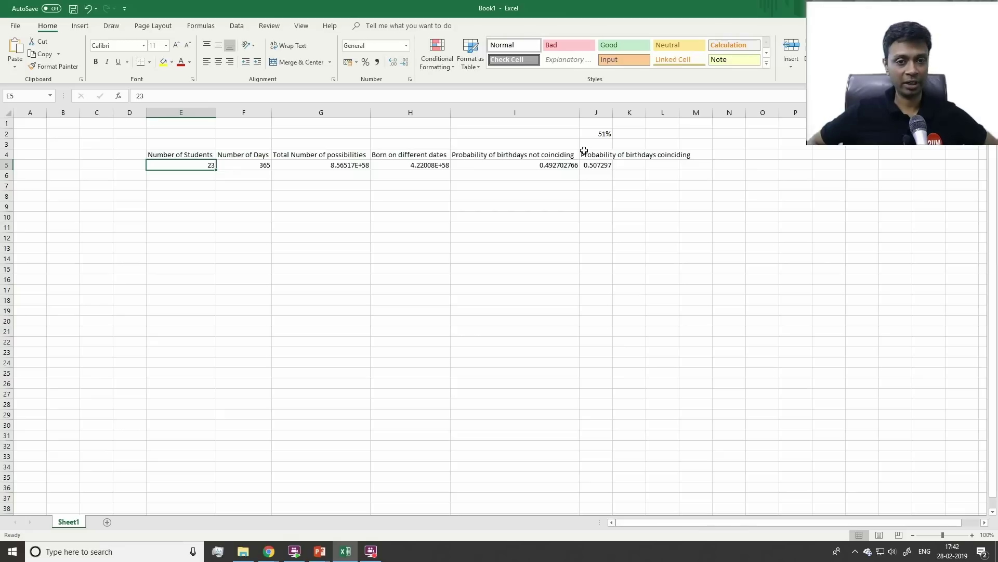
- Test 40 as the number of students in E5, and set the number back to 23
text(40)
key(Return)
key(Up)
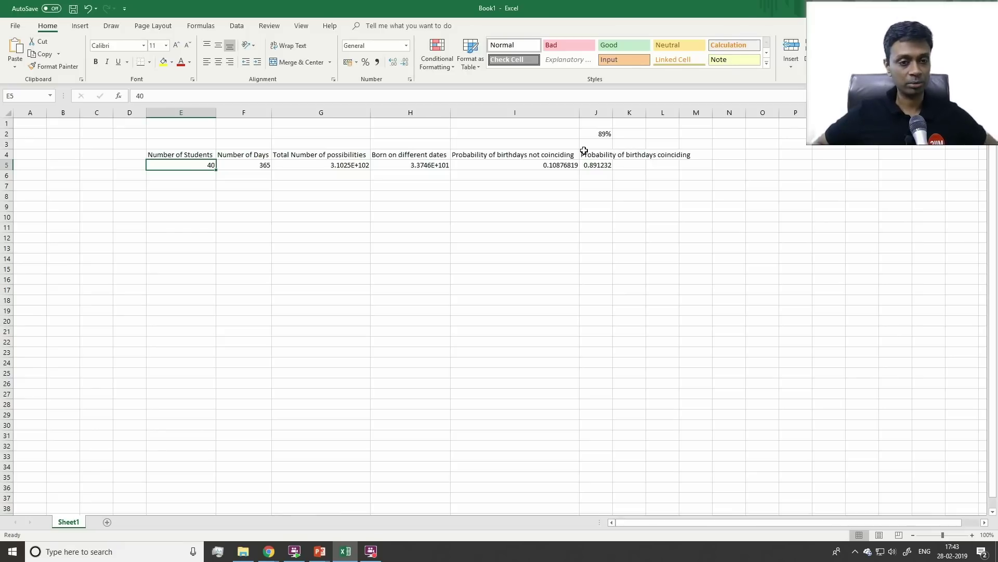
text(23)
key(Return)
key(Up)
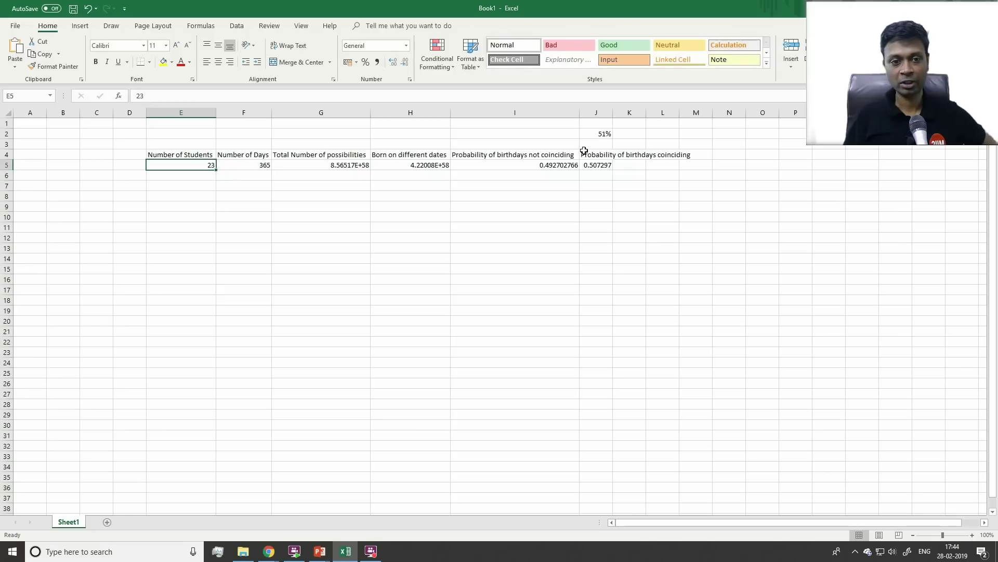